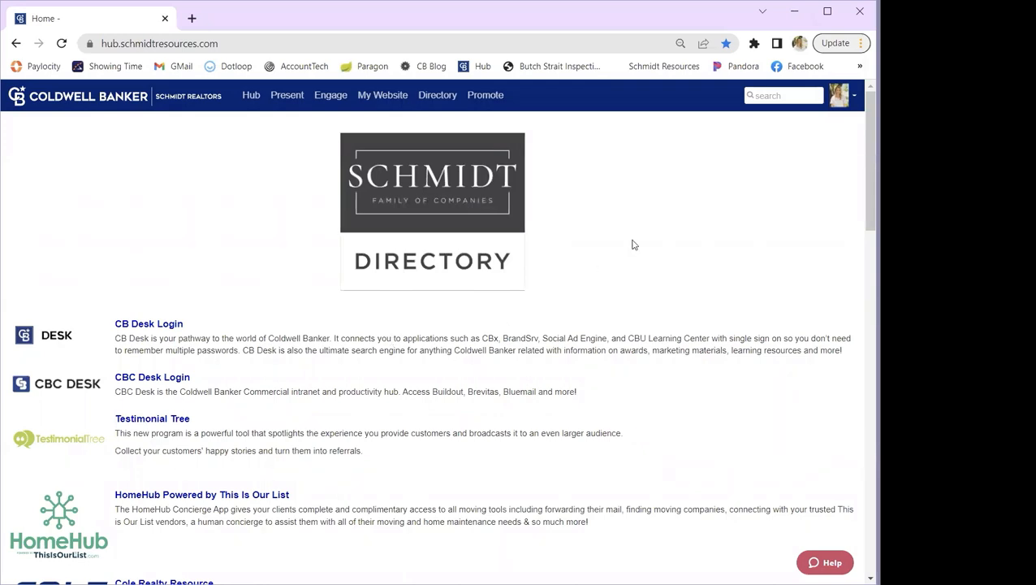
- Open the personal account profile and put it into edit mode
click(850, 98)
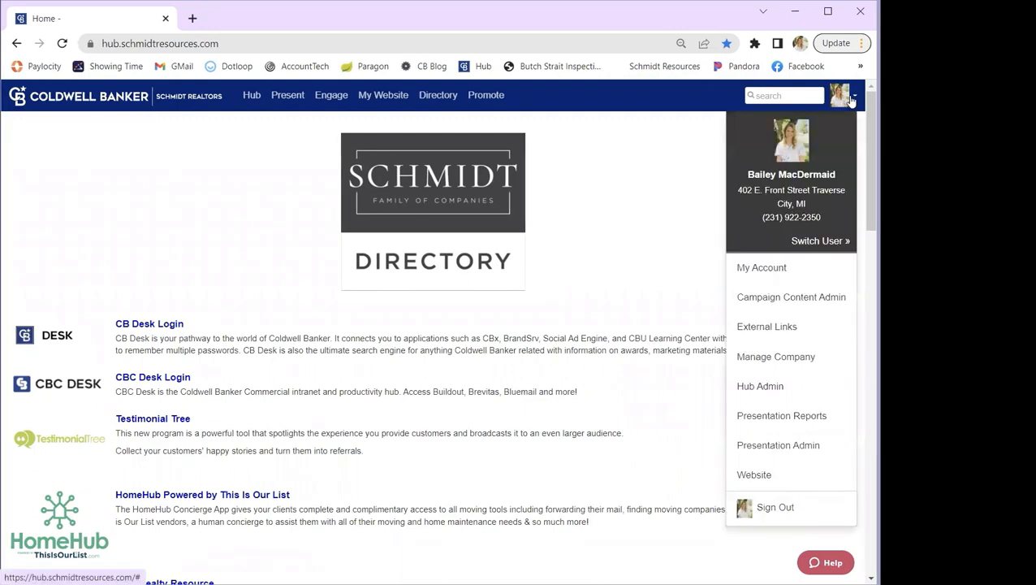
click(761, 270)
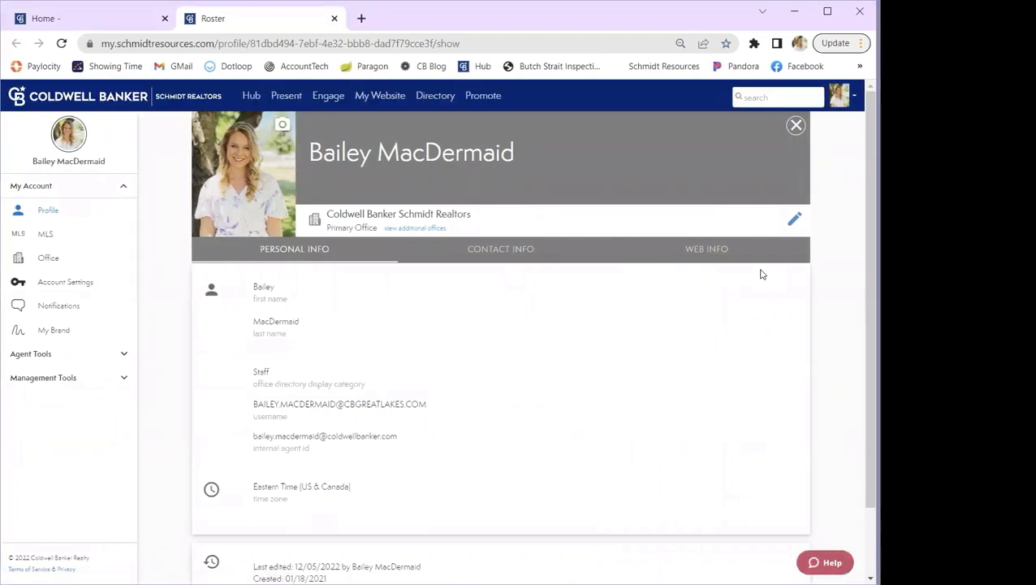
click(795, 223)
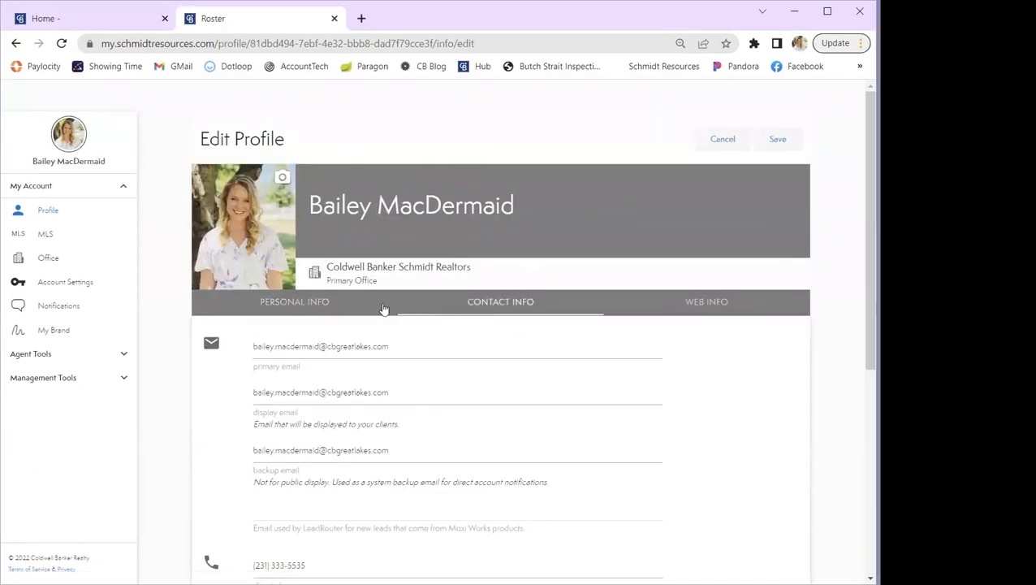
- Review the personal and contact details in the profile's edit form, then leave without saving
click(317, 303)
scroll(711, 416, down, 1)
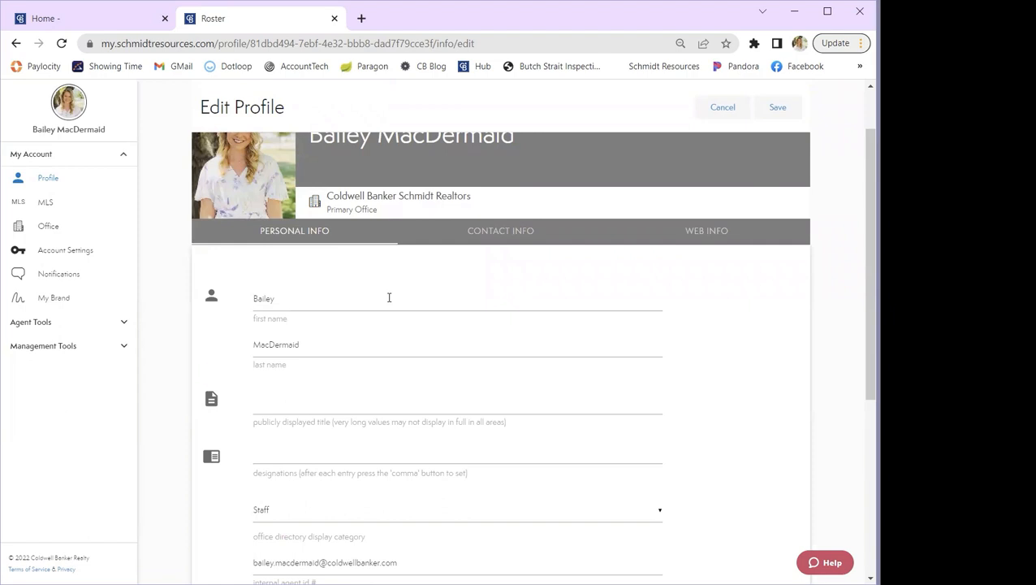
scroll(389, 297, down, 1)
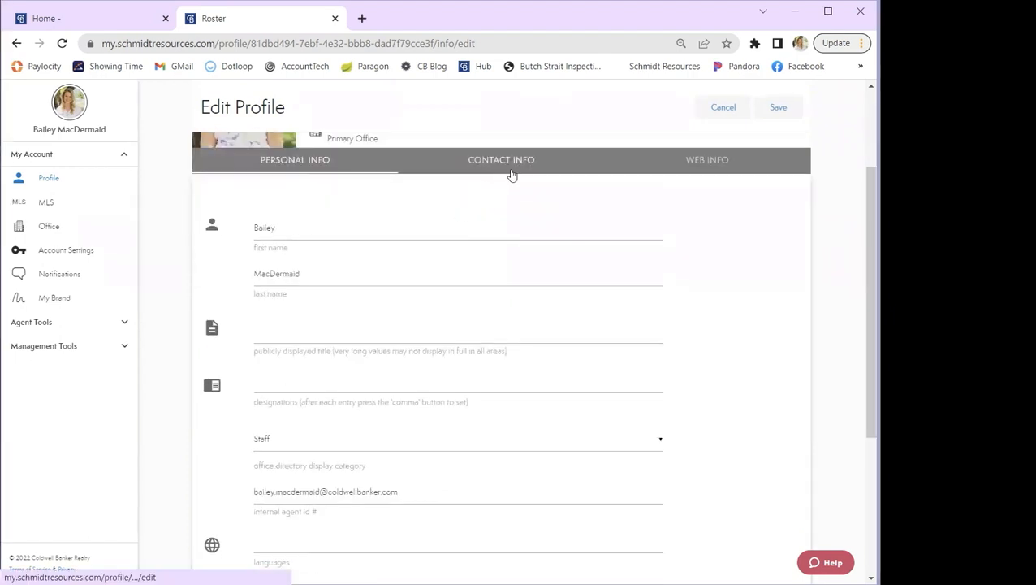
scroll(512, 176, up, 2)
click(511, 303)
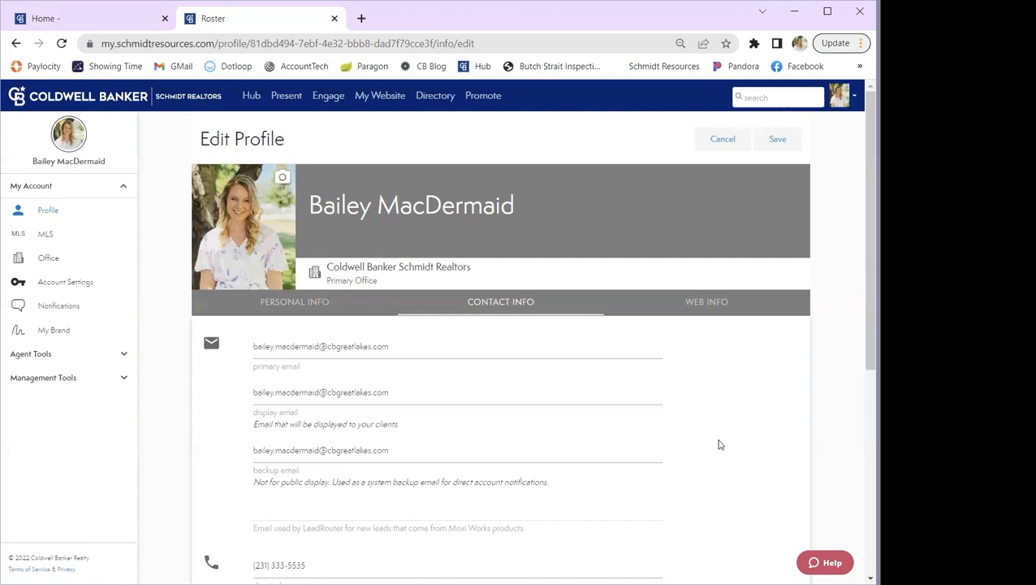
scroll(718, 444, down, 2)
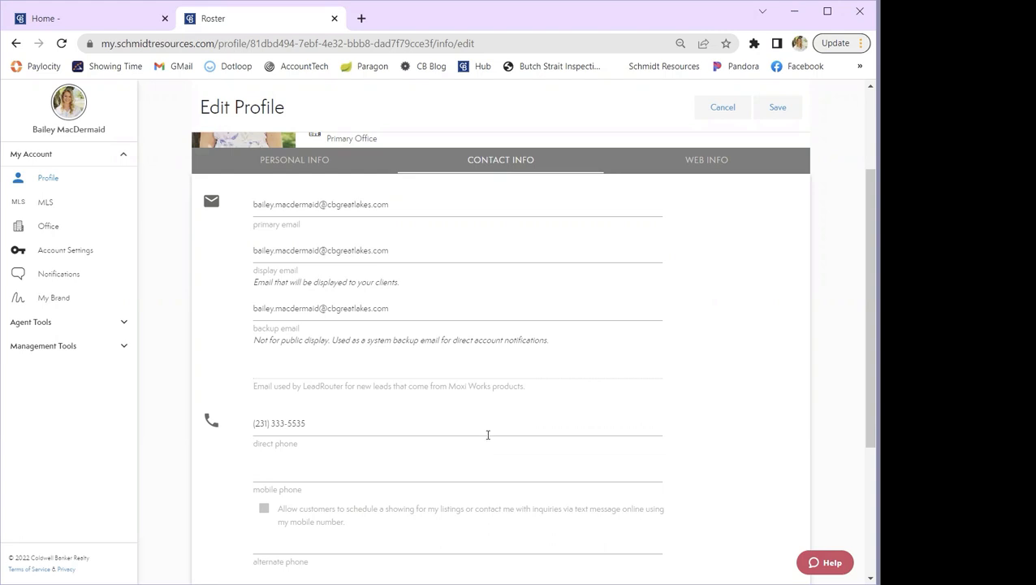
scroll(488, 434, up, 3)
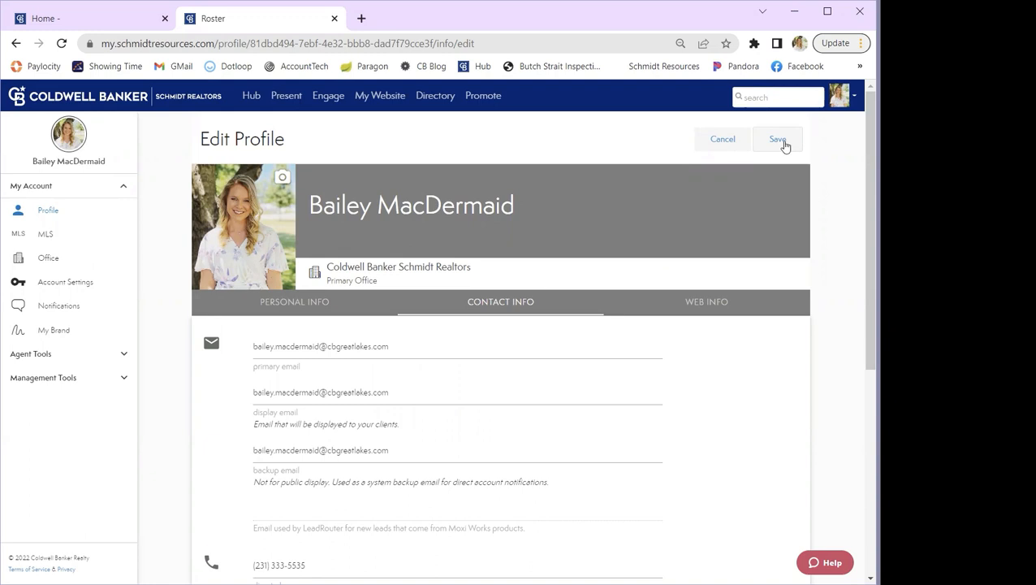
click(720, 142)
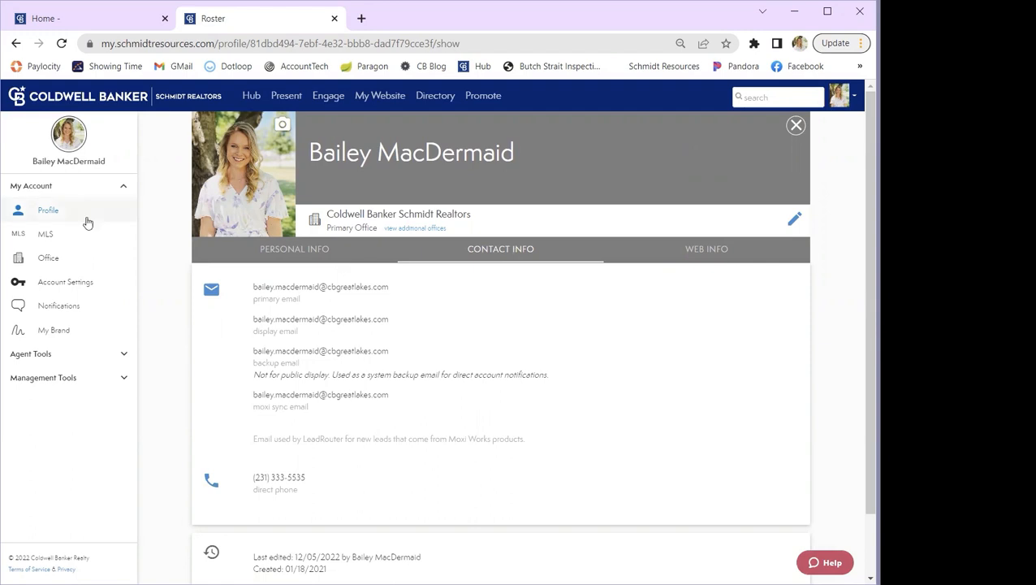
- Open the My Brand signature settings and set the signature type to Templates
click(58, 333)
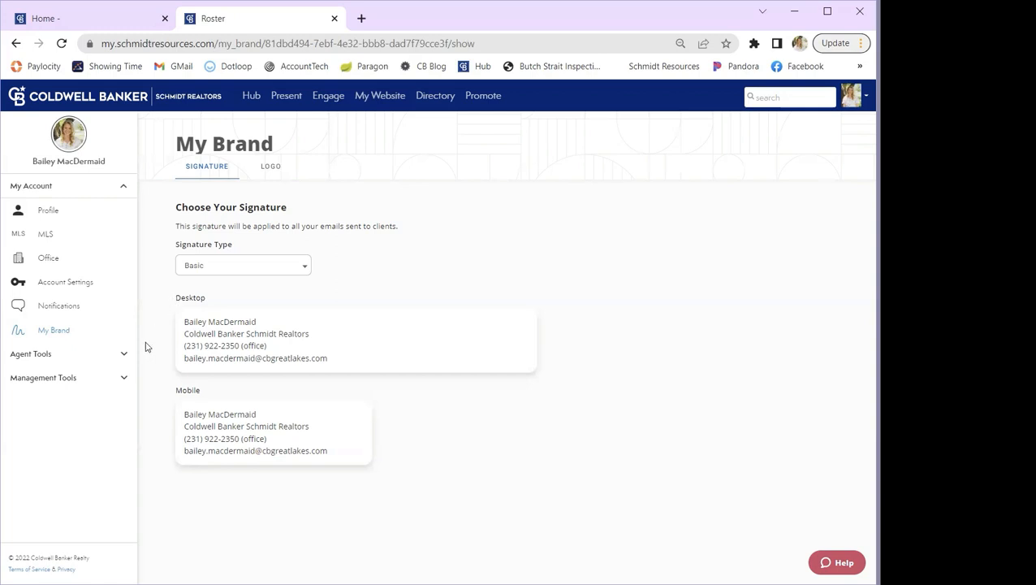
click(305, 272)
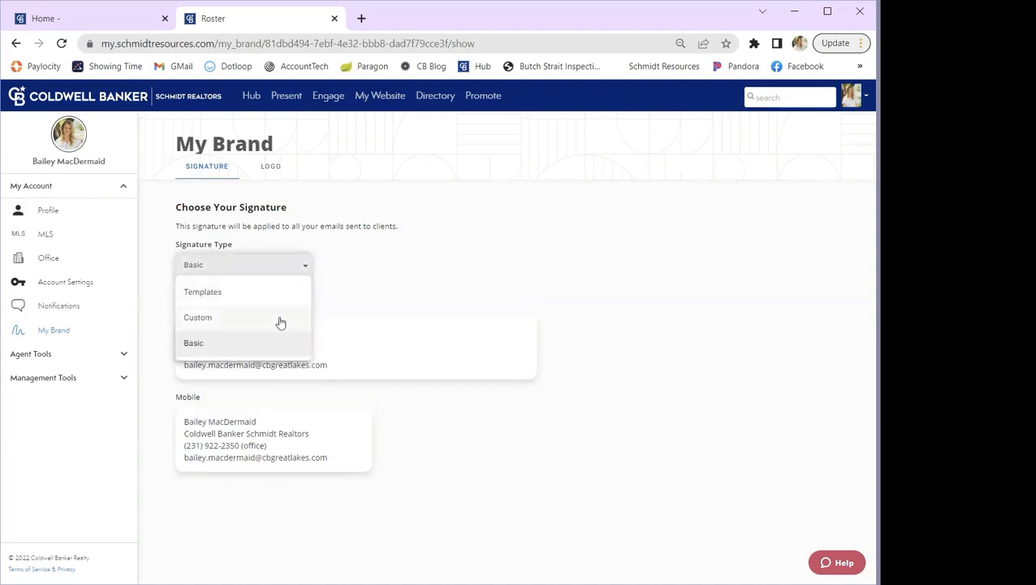
click(208, 298)
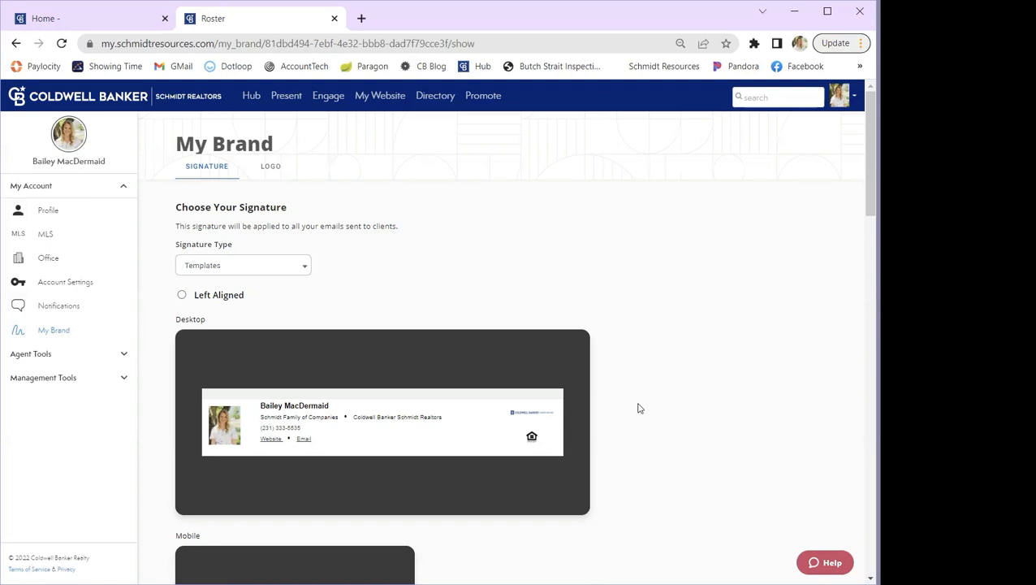
- Compare the Left, Right and Center Aligned signature templates for desktop and mobile, and choose Center Aligned
scroll(638, 408, down, 1)
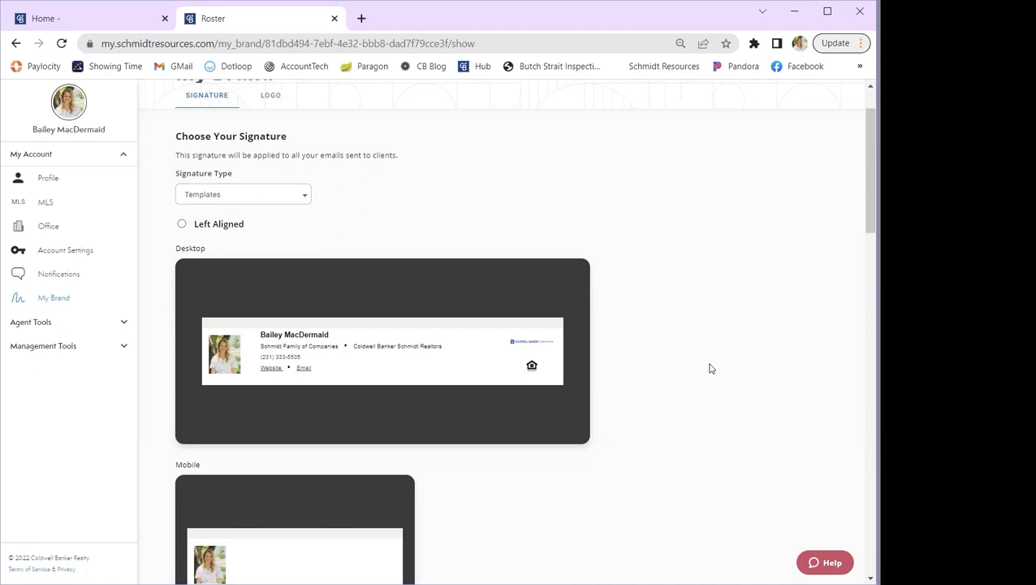
scroll(709, 369, down, 1)
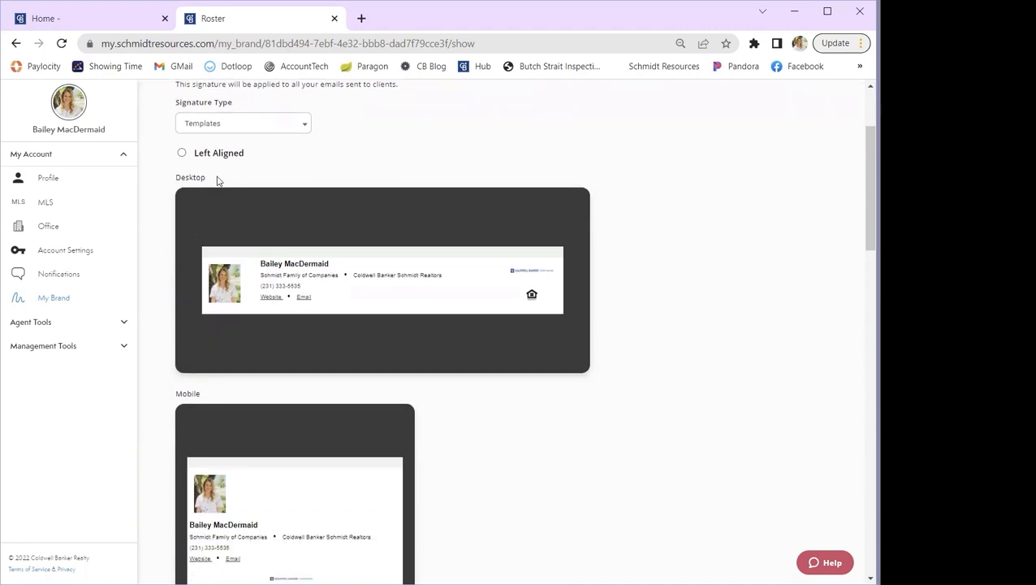
scroll(160, 407, down, 4)
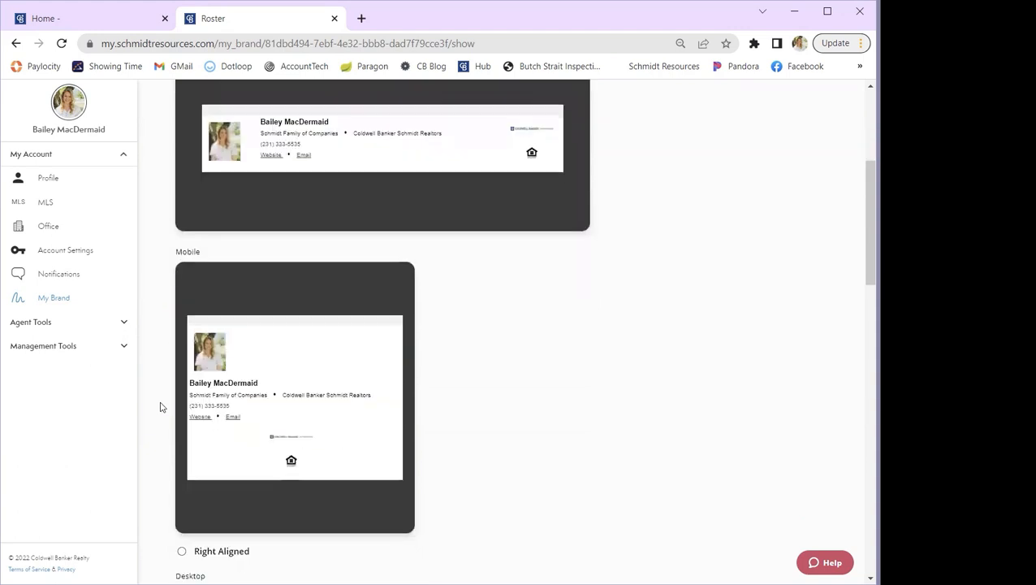
scroll(160, 407, down, 3)
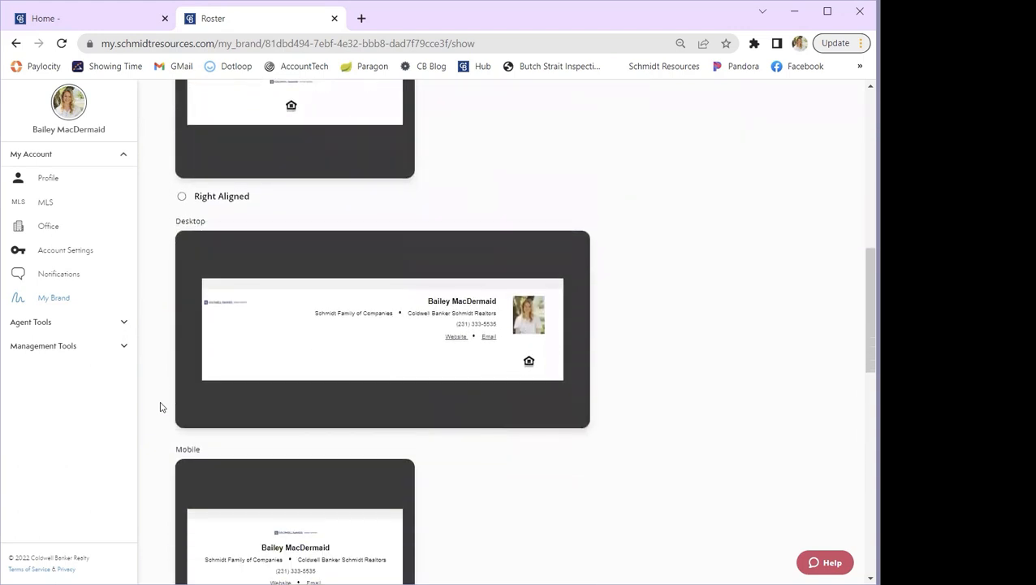
scroll(160, 407, down, 2)
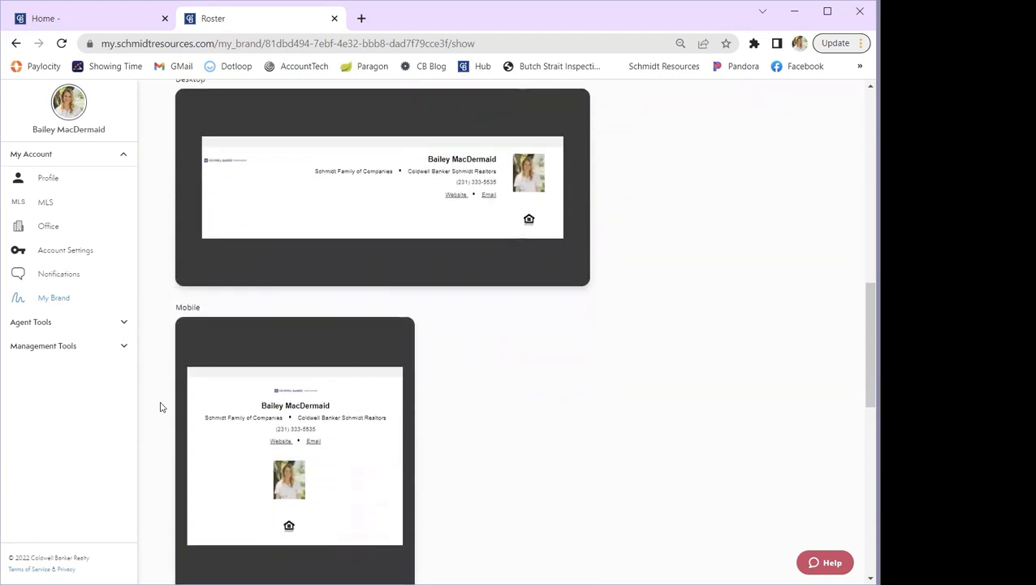
scroll(160, 407, down, 7)
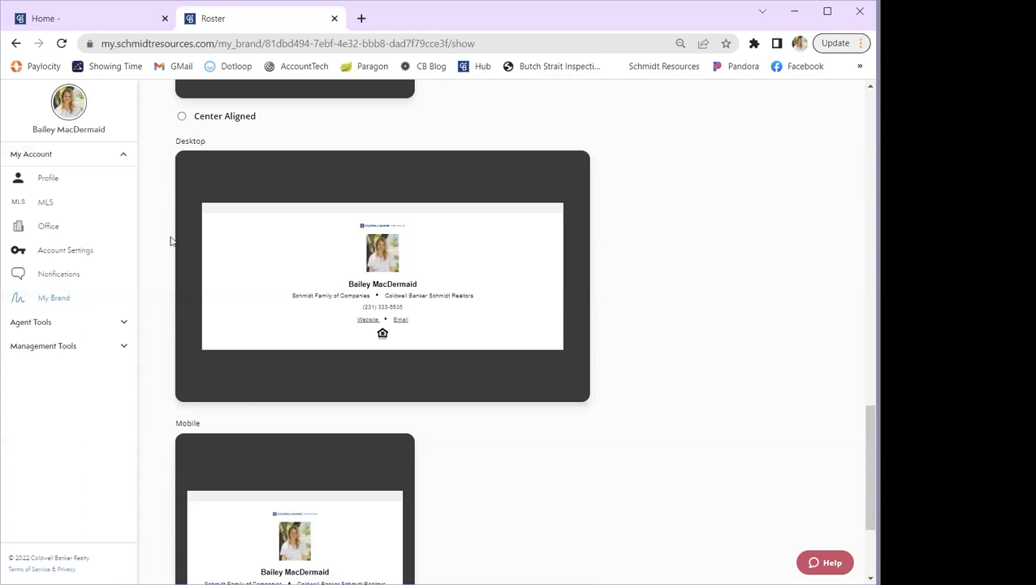
click(182, 119)
- Set the signature type to Custom
scroll(492, 484, up, 15)
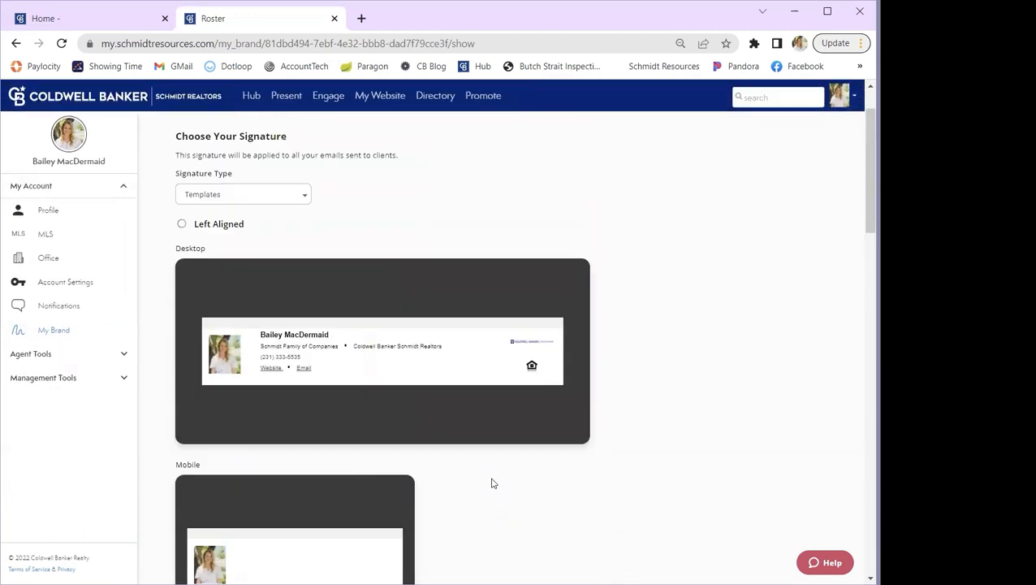
scroll(491, 485, up, 1)
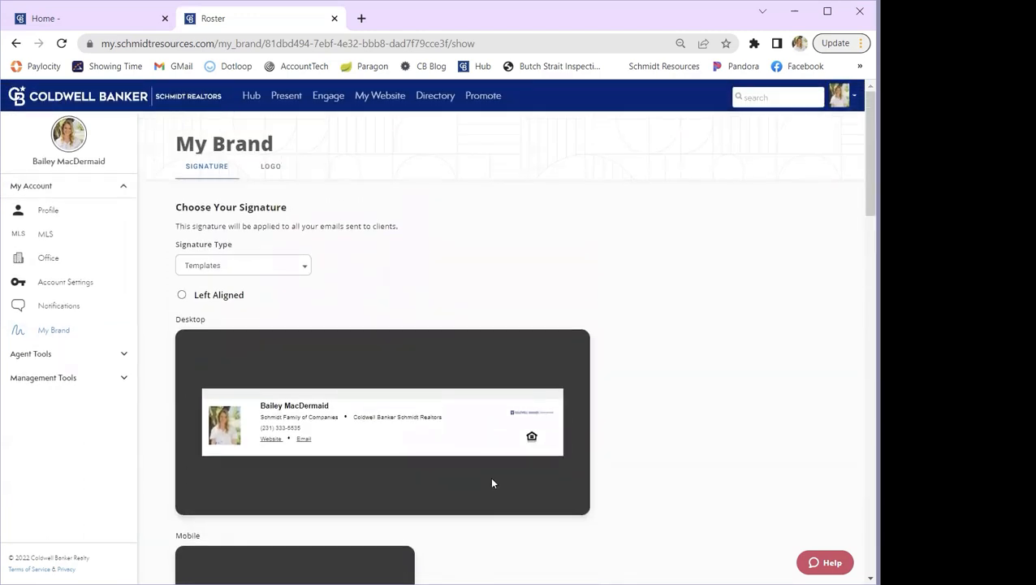
click(302, 269)
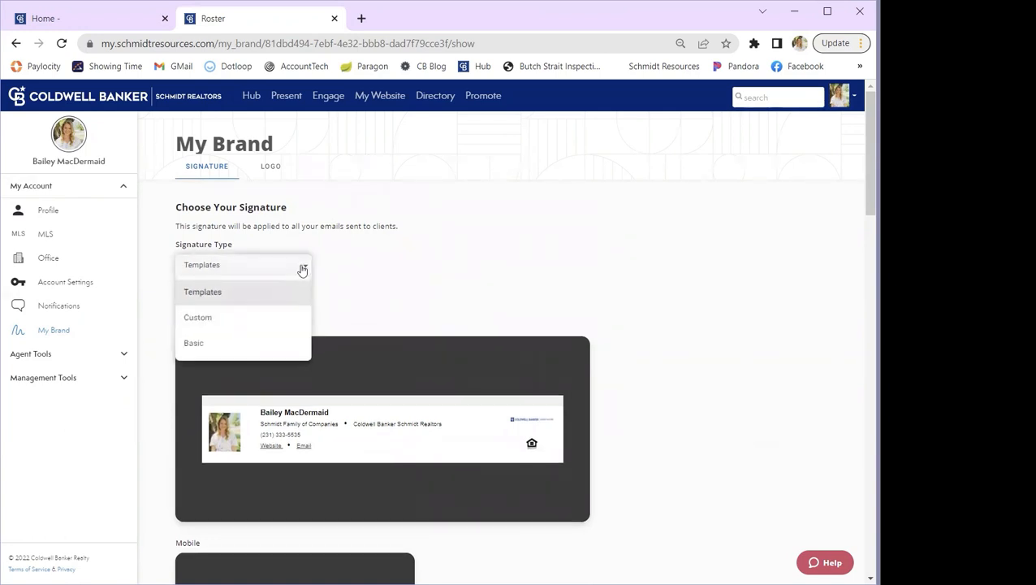
click(205, 320)
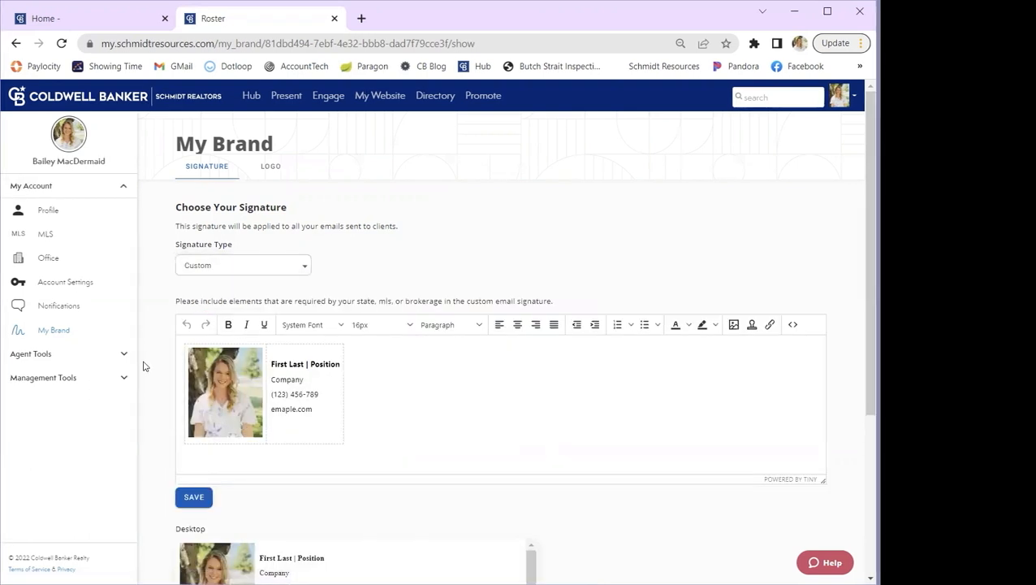
- Delete the entire placeholder photo and contact table from the custom signature
scroll(143, 367, down, 1)
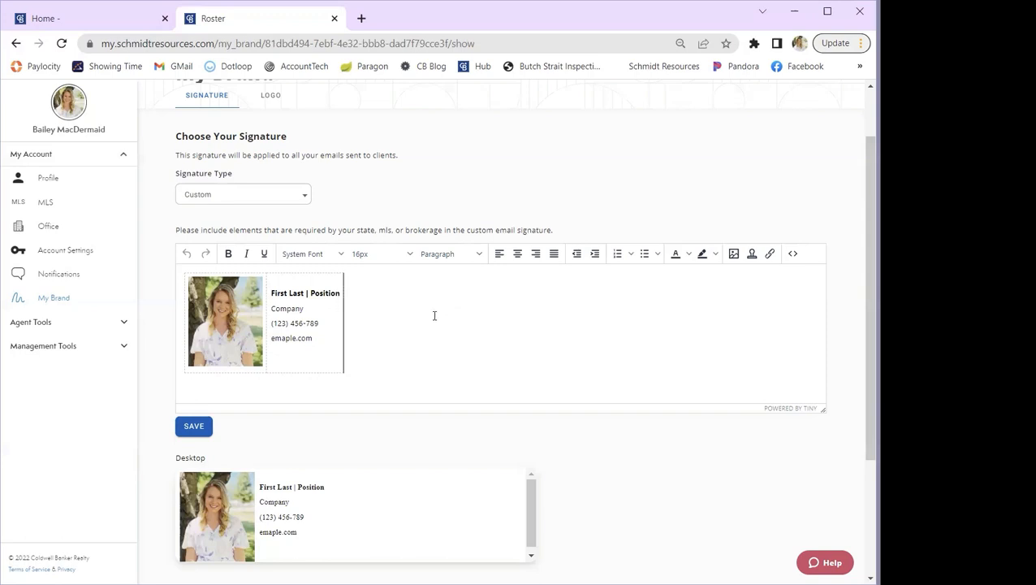
key(ctrl+a)
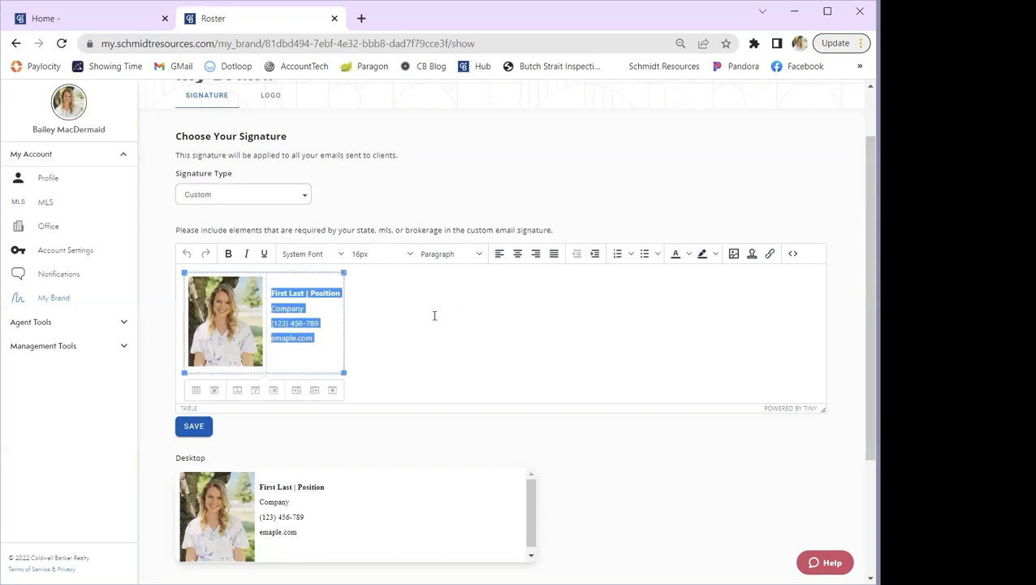
key(BackSpace)
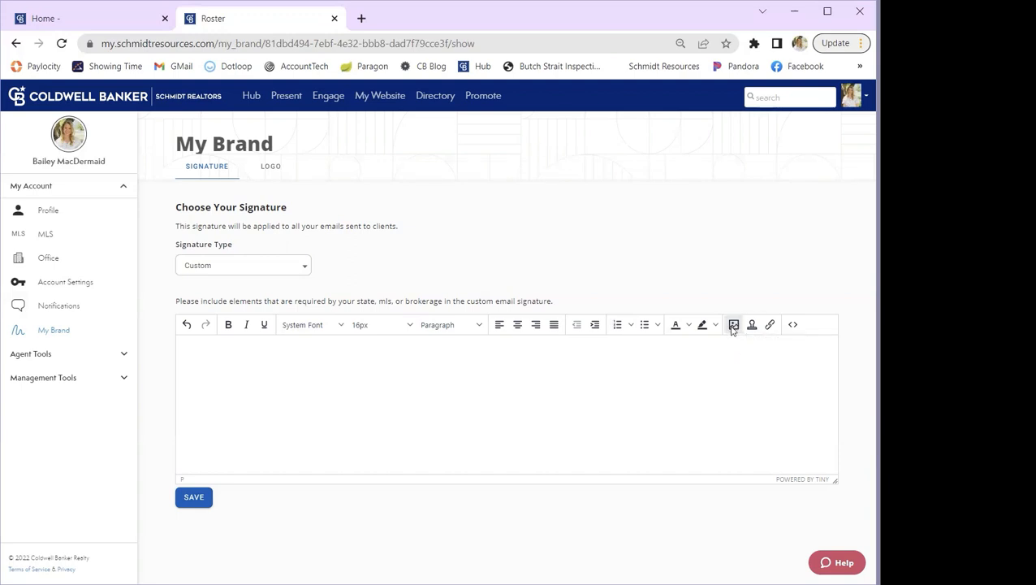
- Upload the image Transaction Coordinator Email Sig from the Desktop and insert it into the custom signature
click(733, 325)
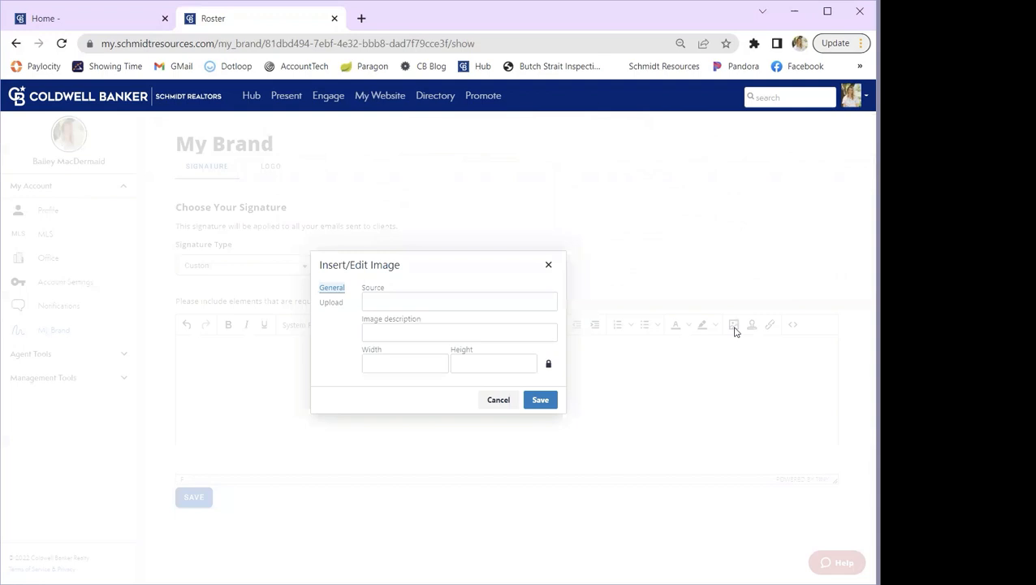
click(331, 303)
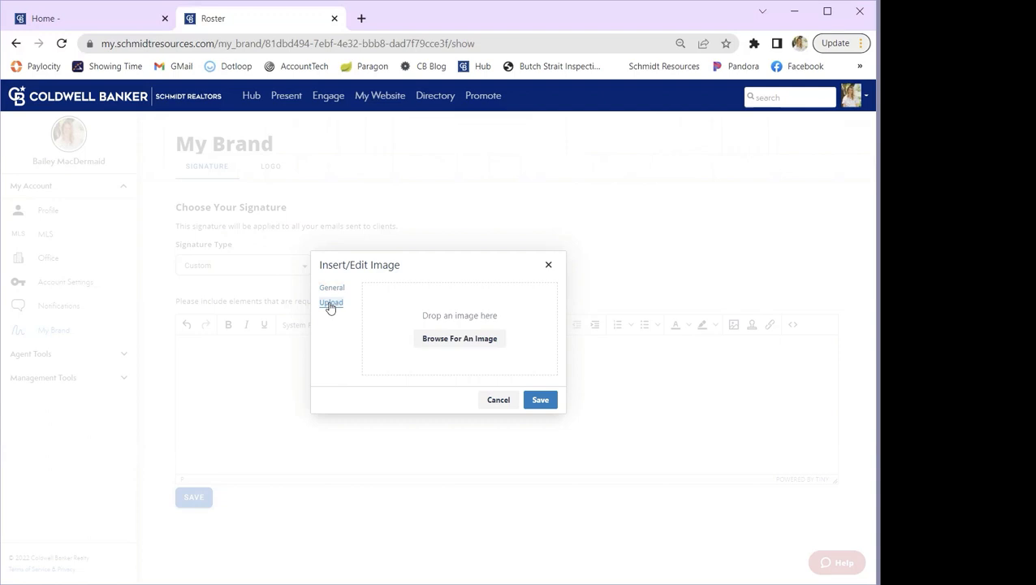
click(461, 341)
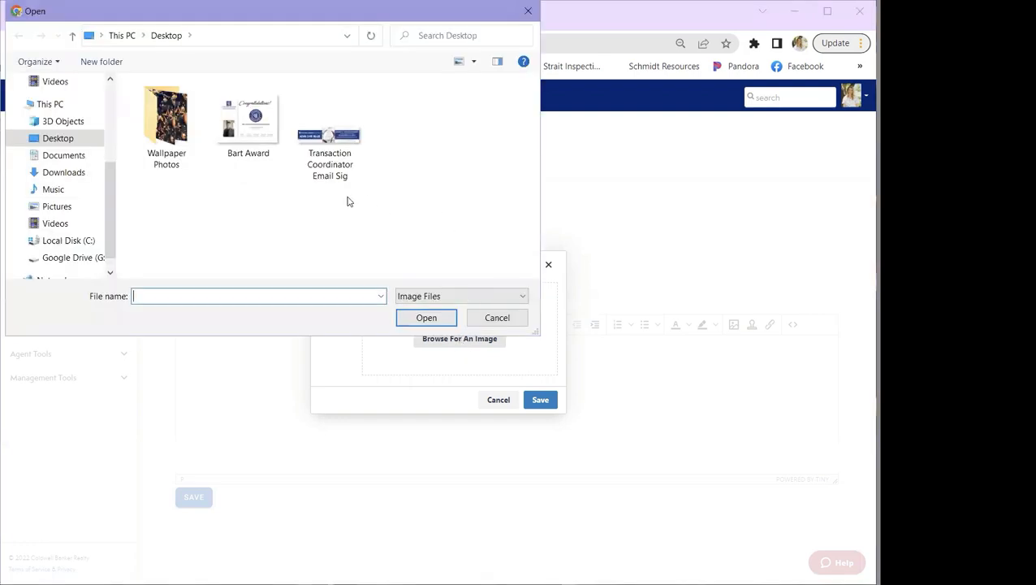
click(339, 145)
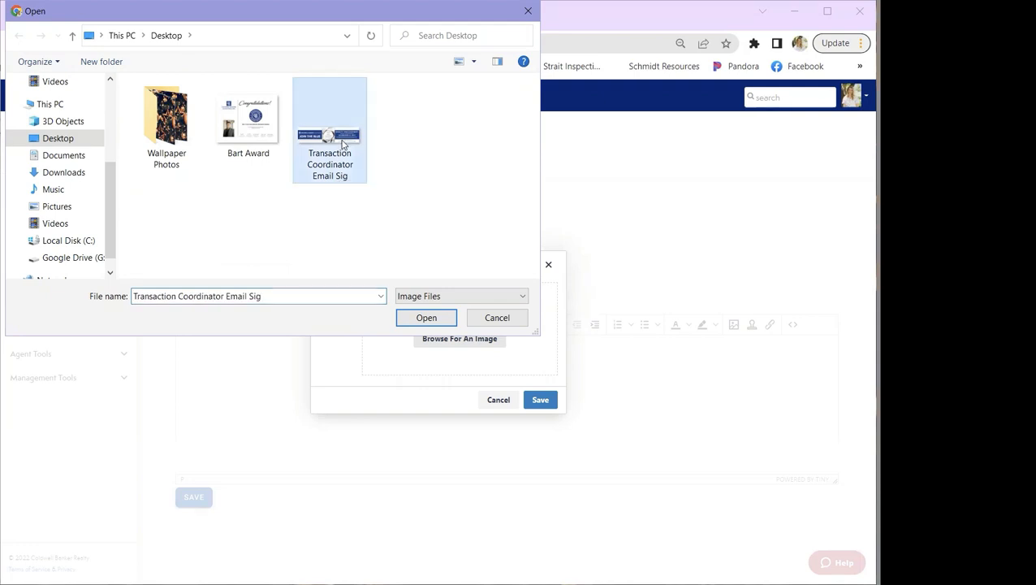
click(427, 318)
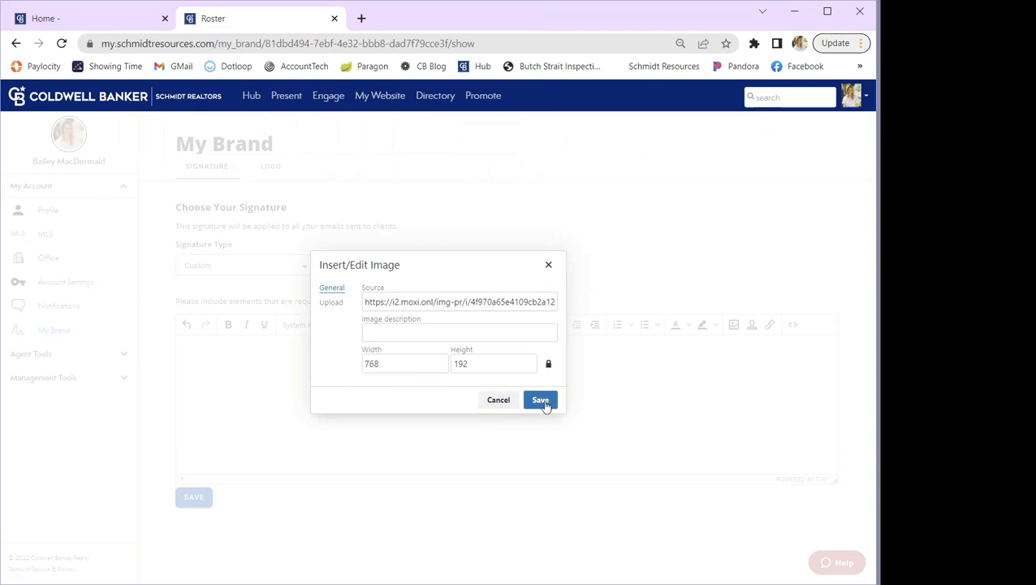
click(413, 363)
click(487, 367)
click(540, 400)
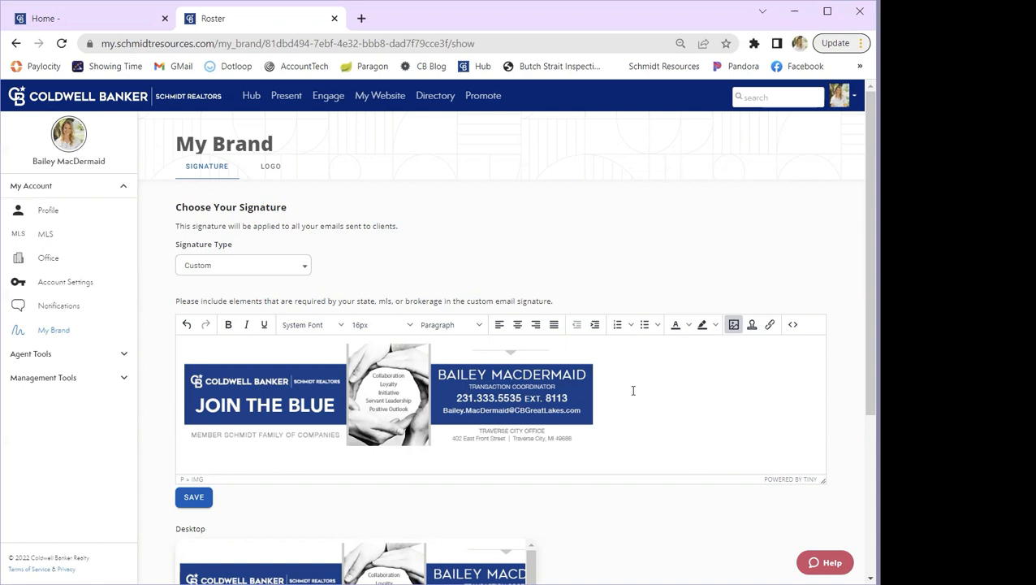
- Start adding a link to the signature's banner image, and copy the cbgreatlakes.com address from the CB Property Search site in a new browser tab
click(406, 379)
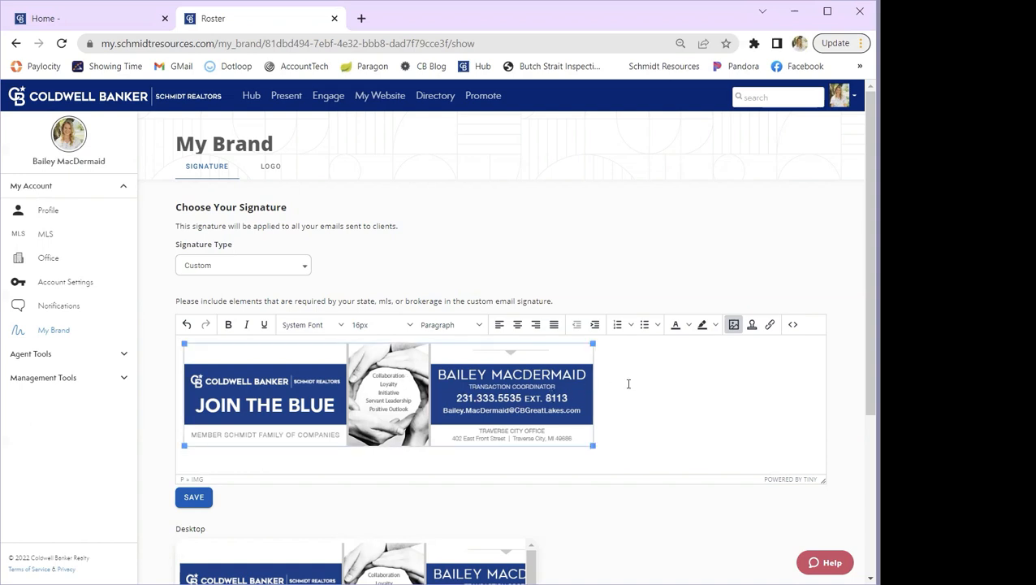
click(770, 325)
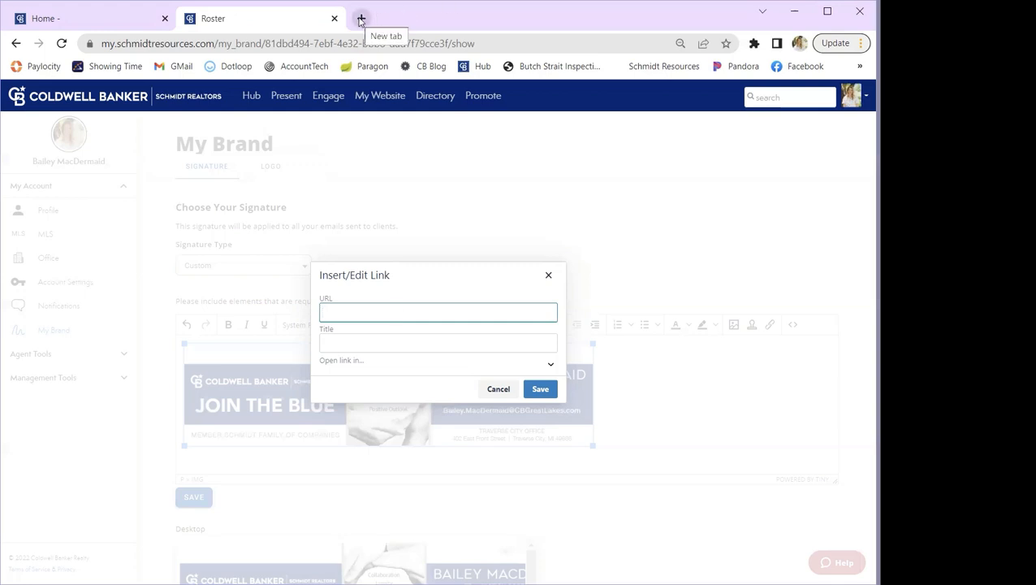
click(362, 19)
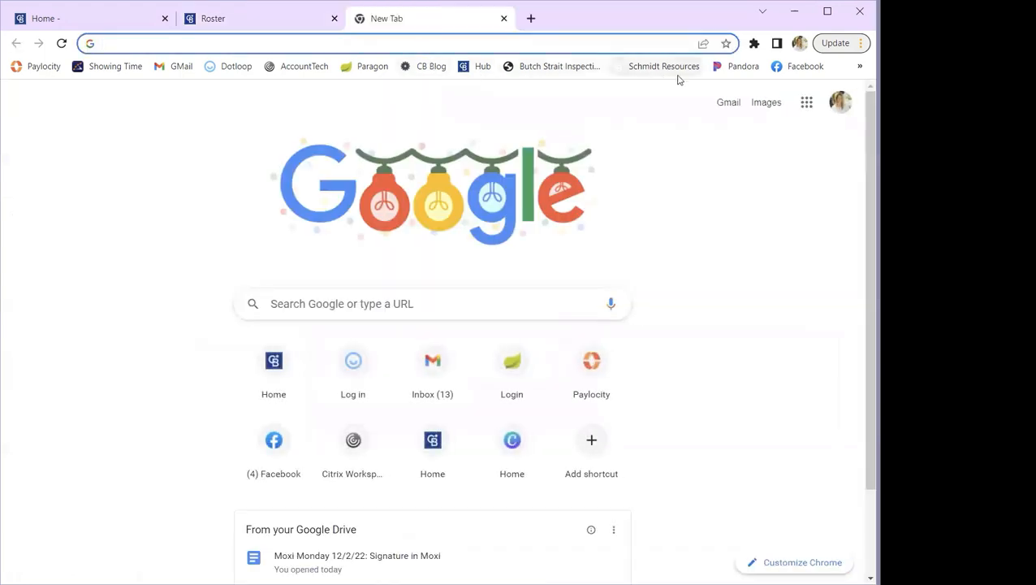
click(860, 66)
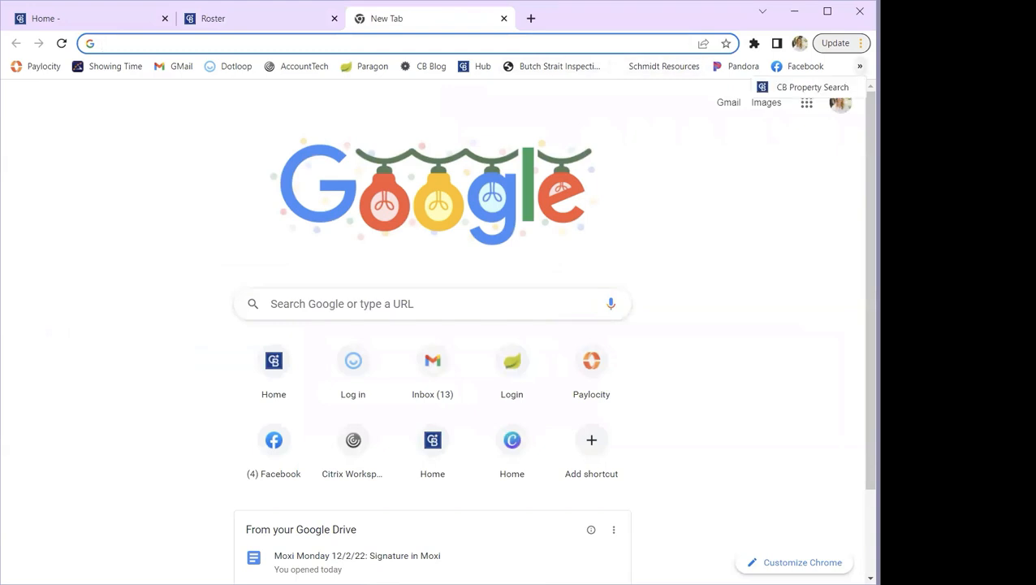
click(844, 88)
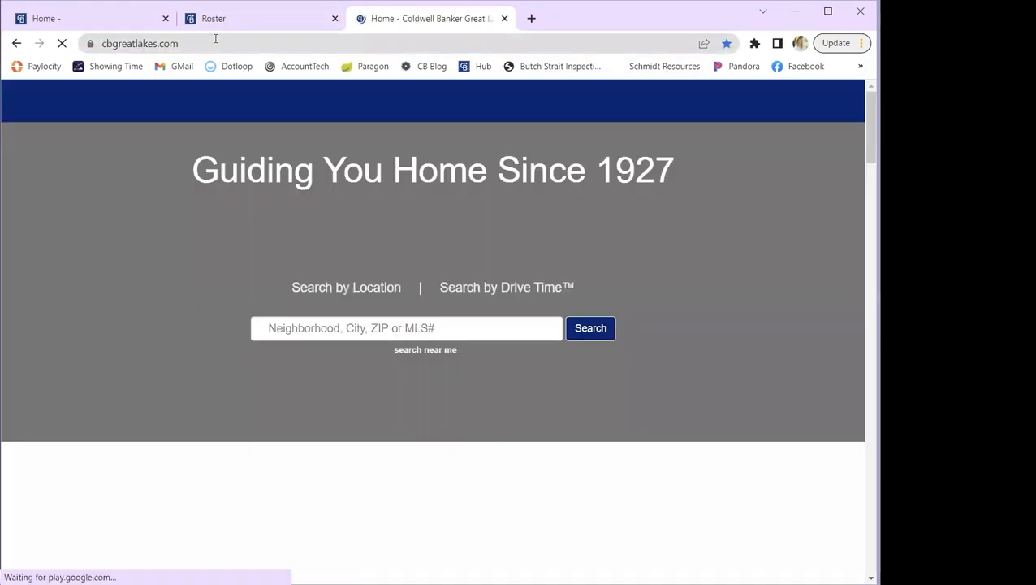
click(216, 39)
key(ctrl+c)
right_click(200, 45)
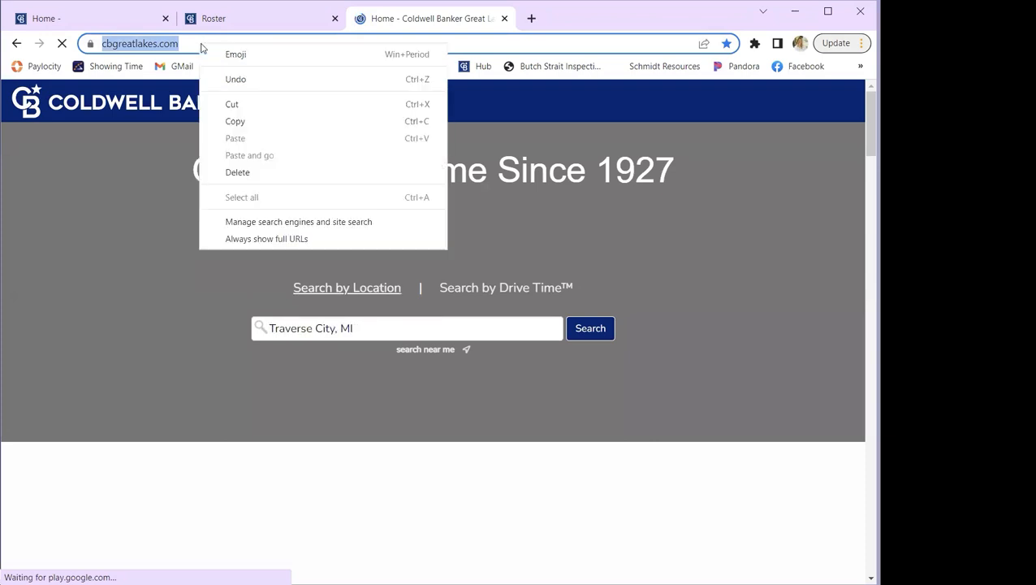
click(235, 121)
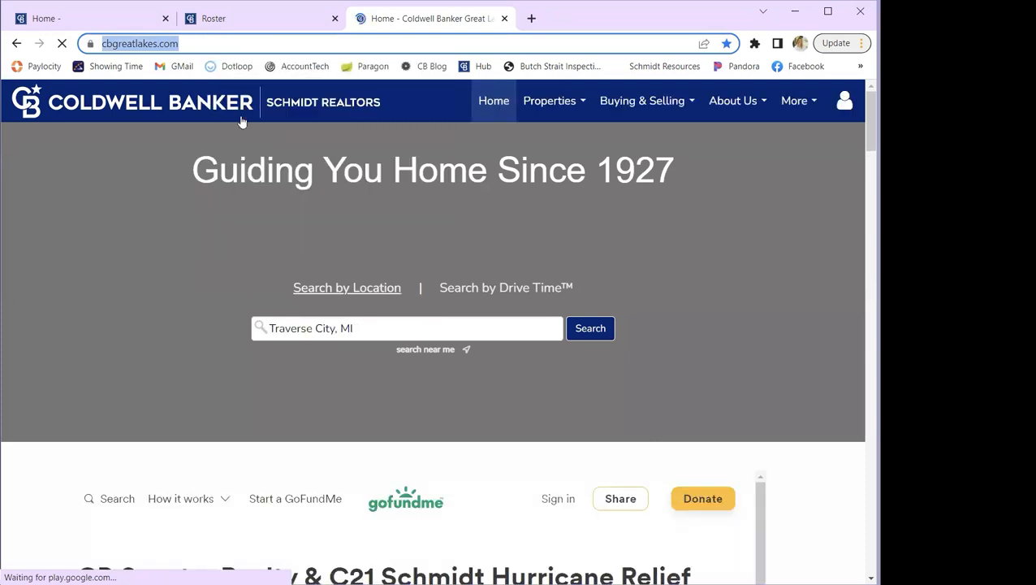
click(270, 18)
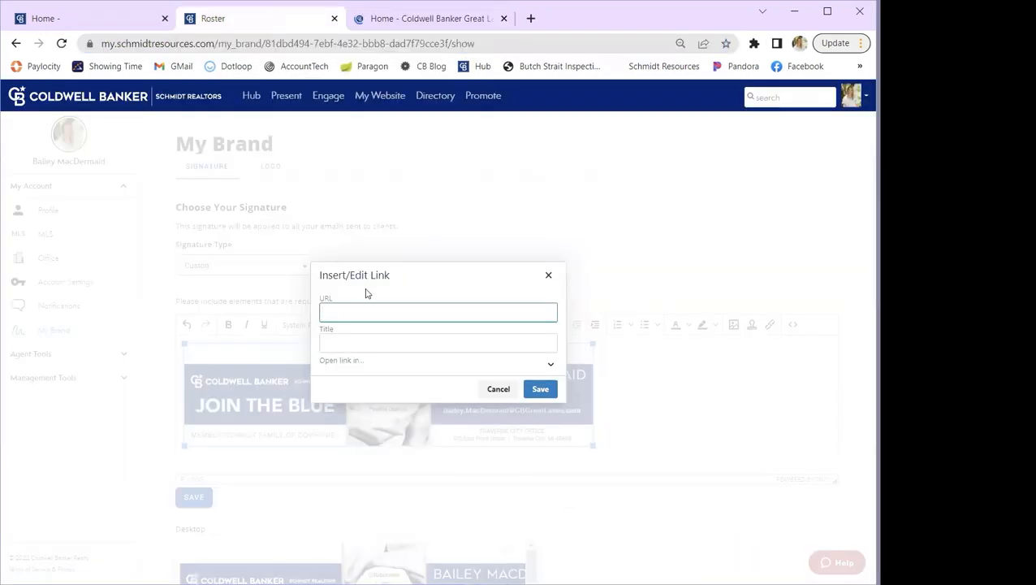
right_click(373, 312)
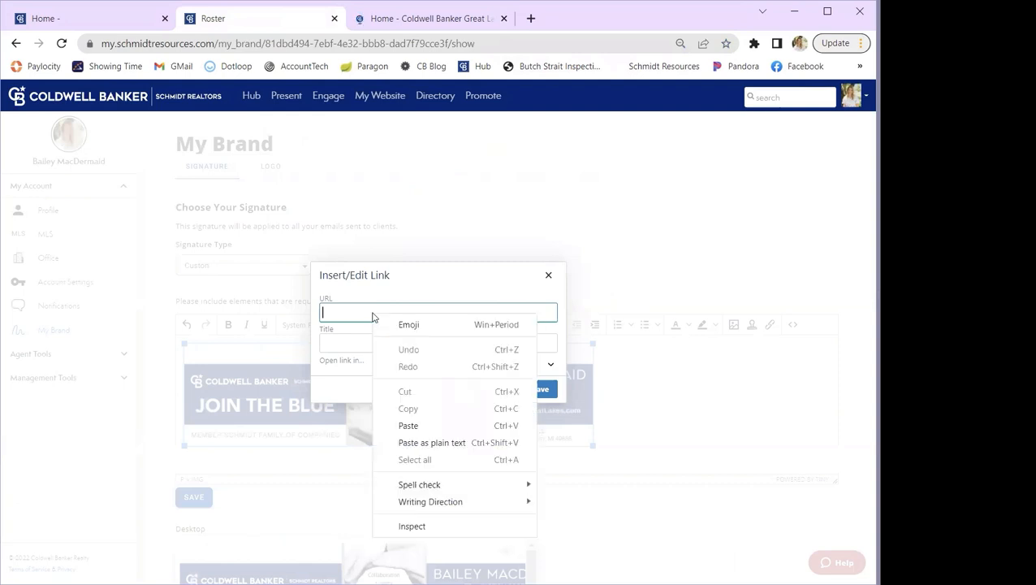
click(406, 426)
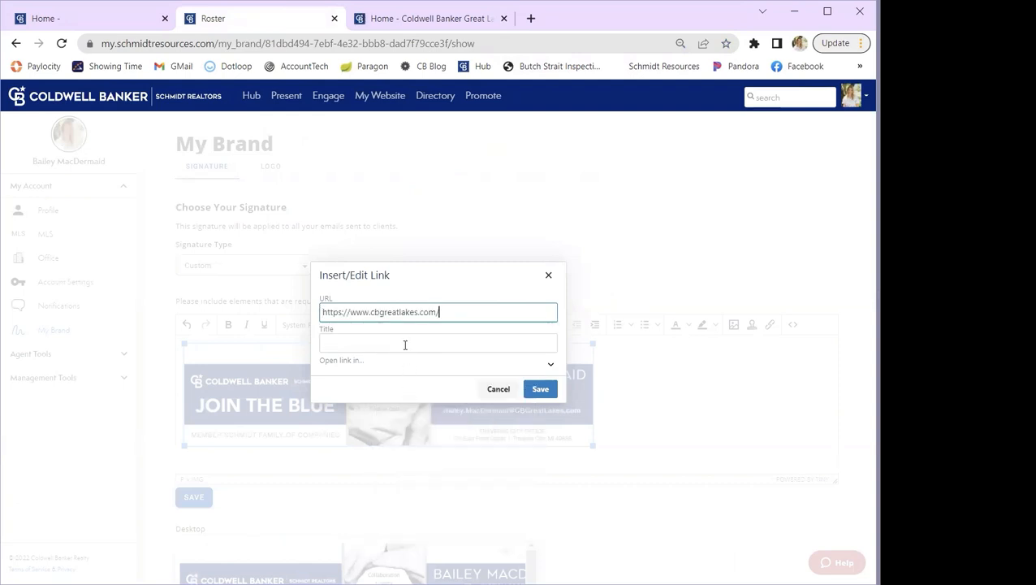
click(403, 340)
text(Website)
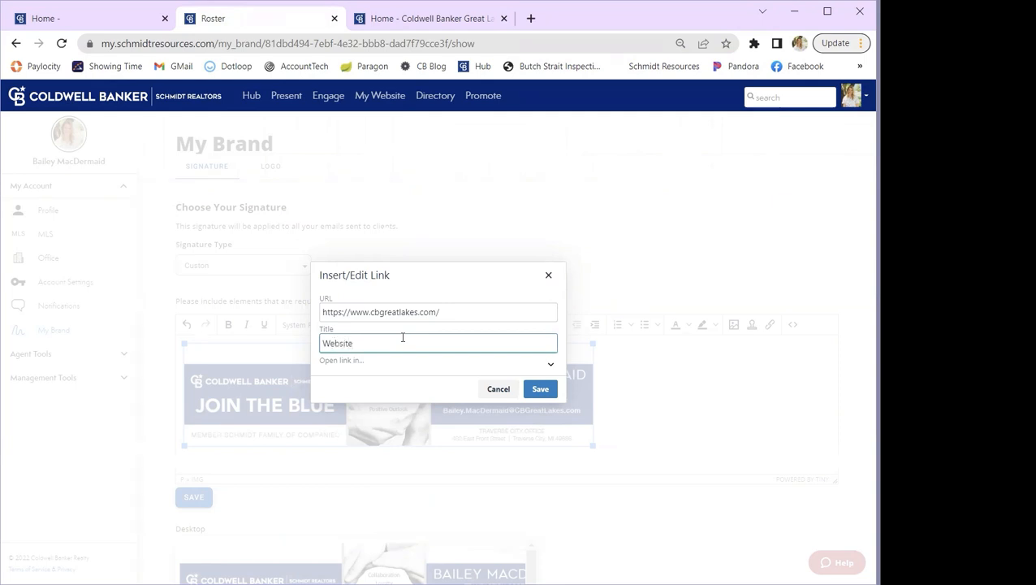
click(540, 388)
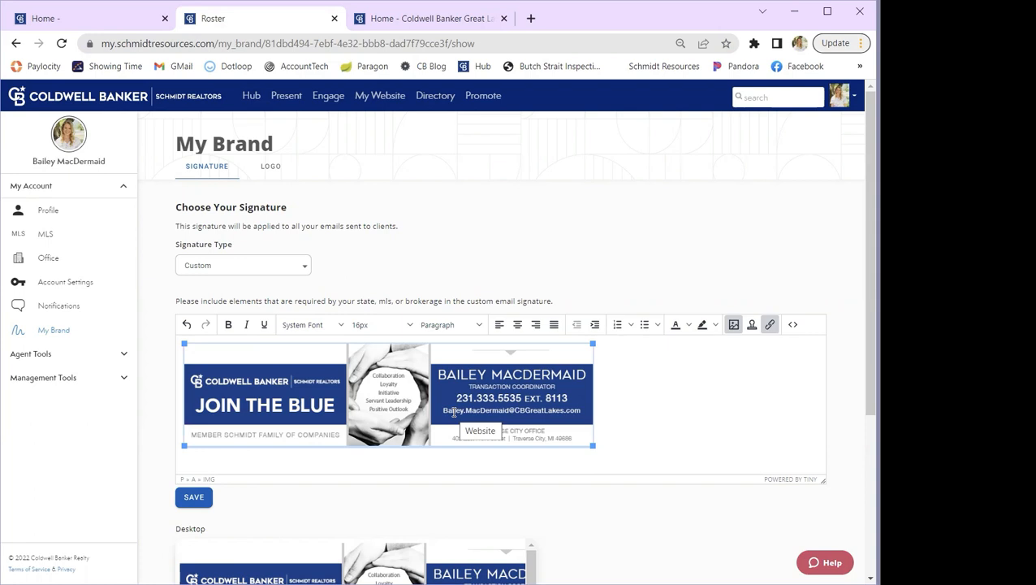
- Examine how the linked banner signature appears in the desktop and mobile previews
click(154, 325)
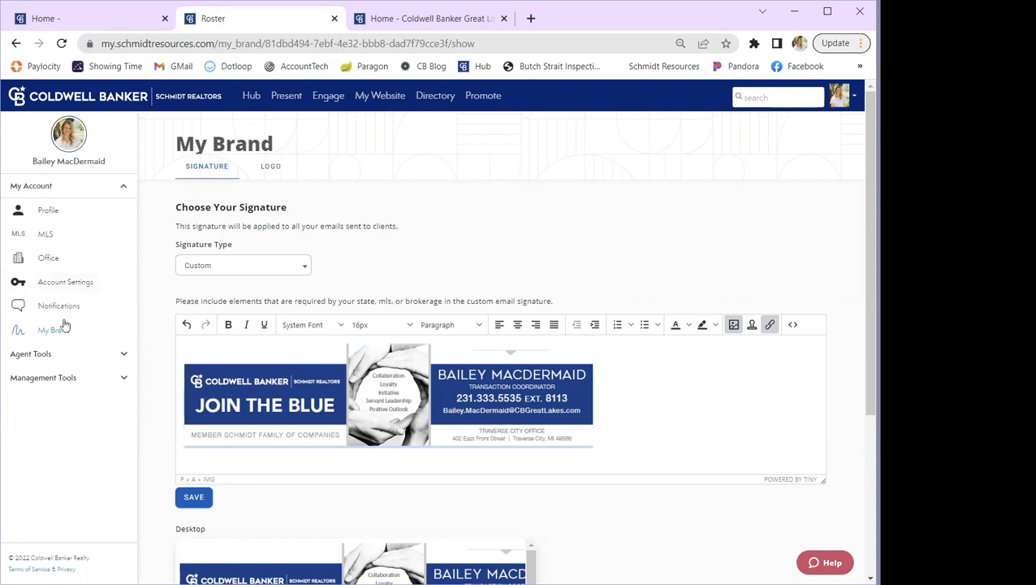
scroll(617, 448, down, 1)
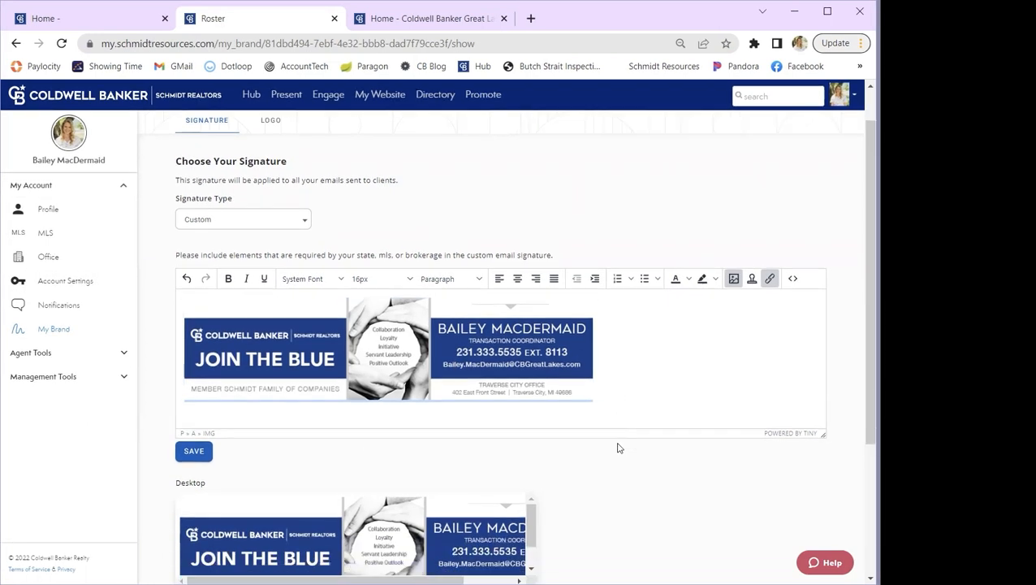
scroll(617, 448, down, 2)
scroll(617, 448, down, 2)
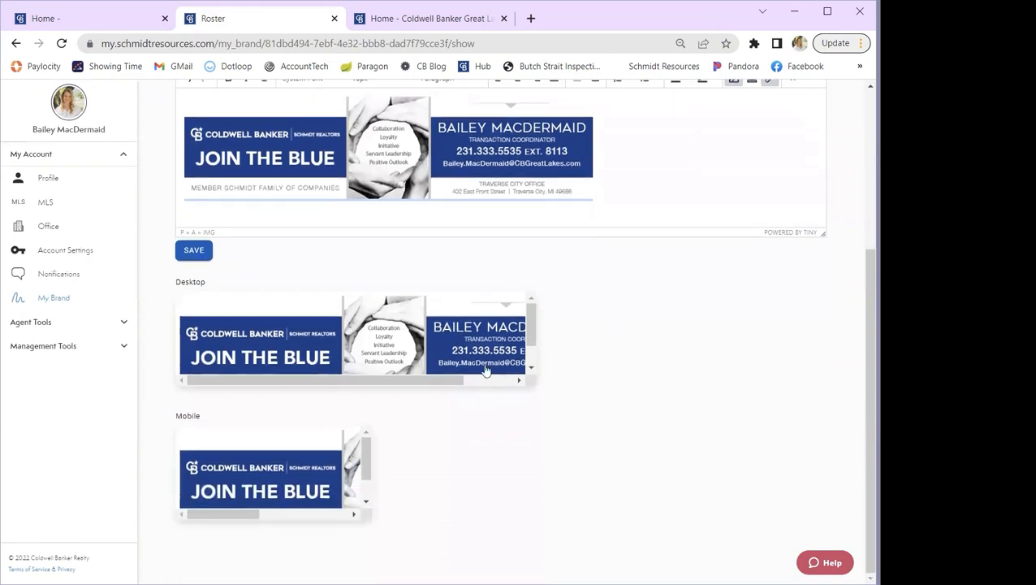
scroll(463, 358, down, 1)
scroll(468, 359, up, 1)
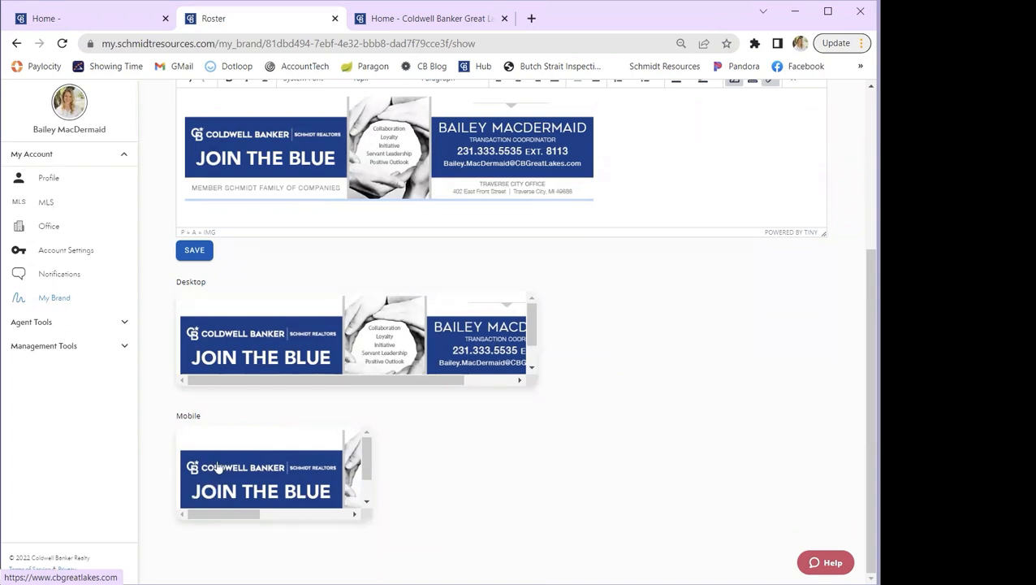
scroll(366, 485, down, 1)
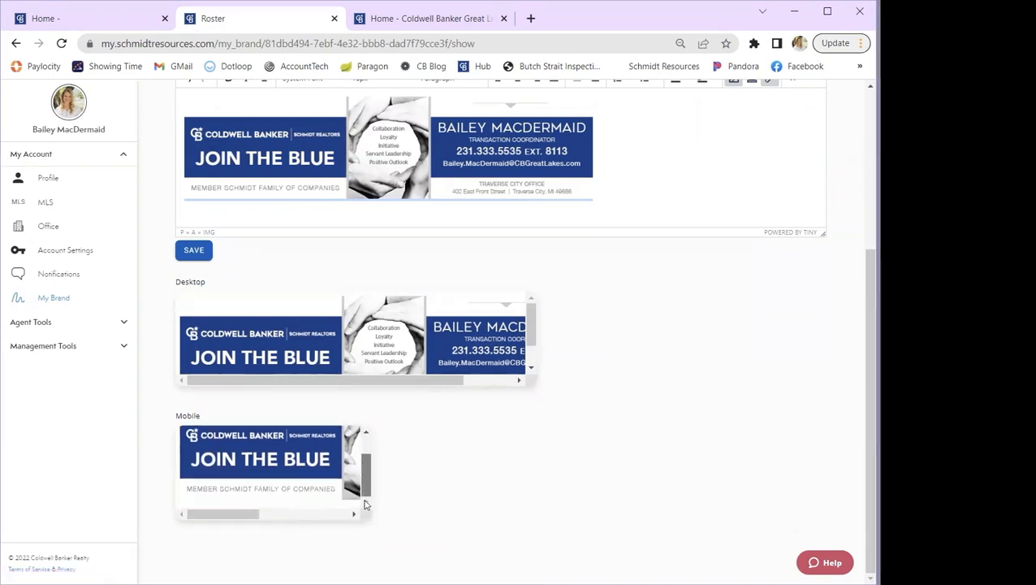
scroll(365, 457, up, 1)
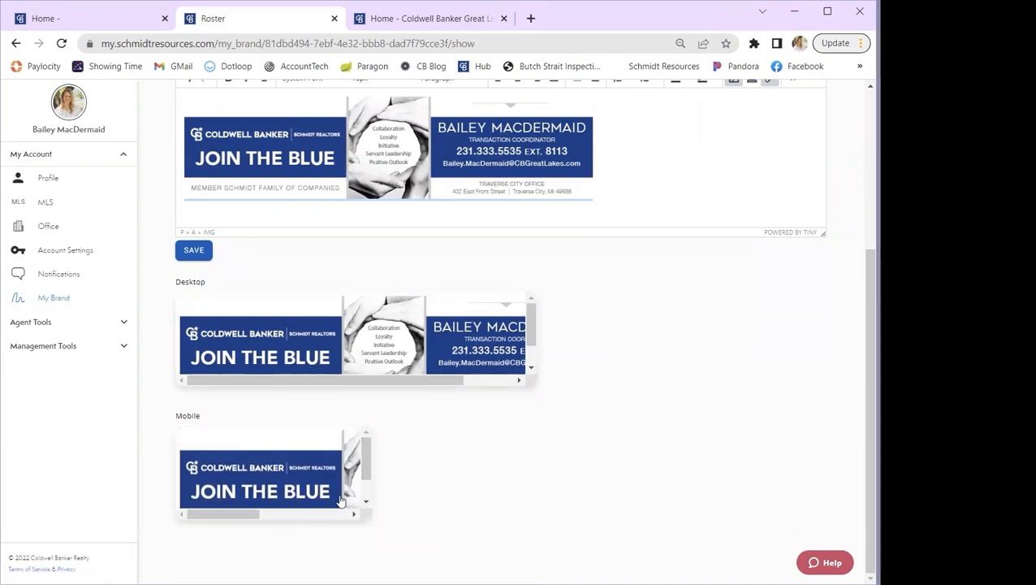
drag(240, 516, 205, 530)
- Save the custom signature with the linked banner image
scroll(475, 457, up, 2)
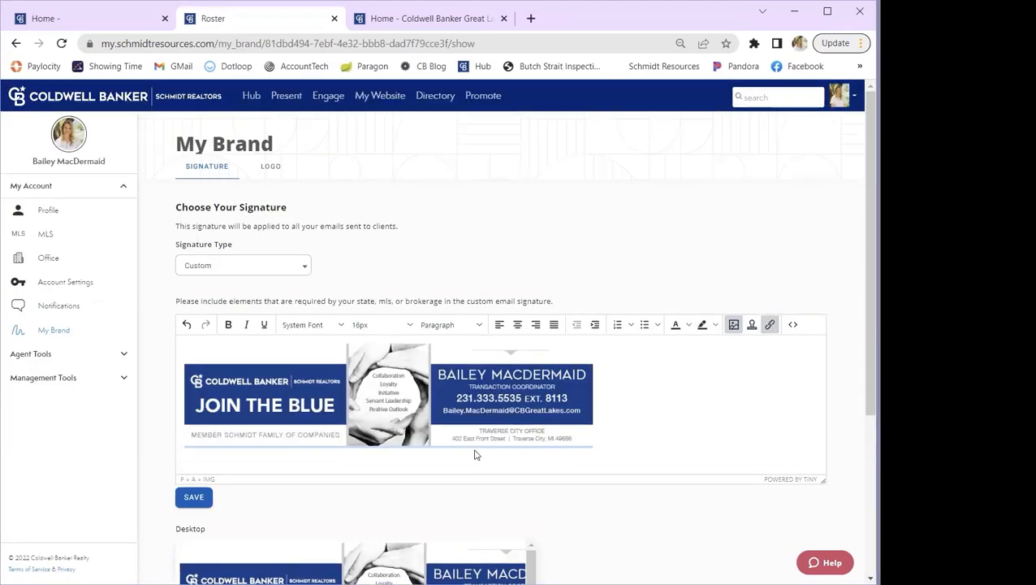
click(194, 500)
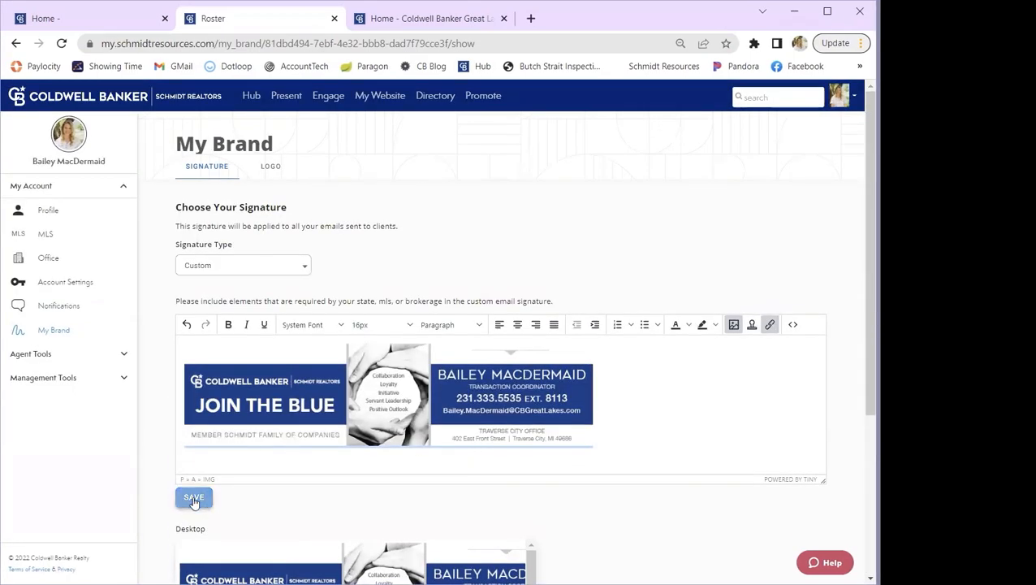